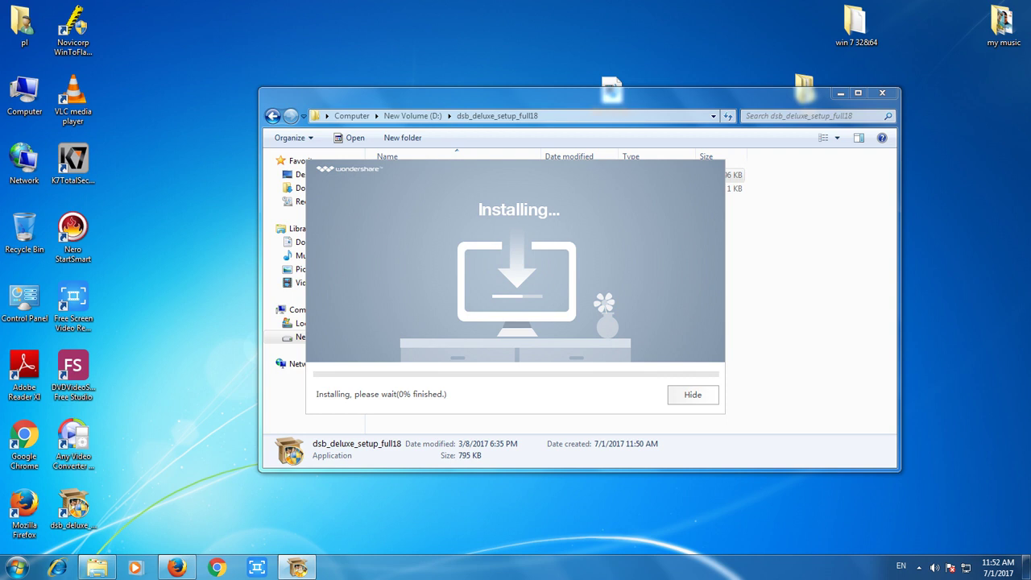
left_click(919, 567)
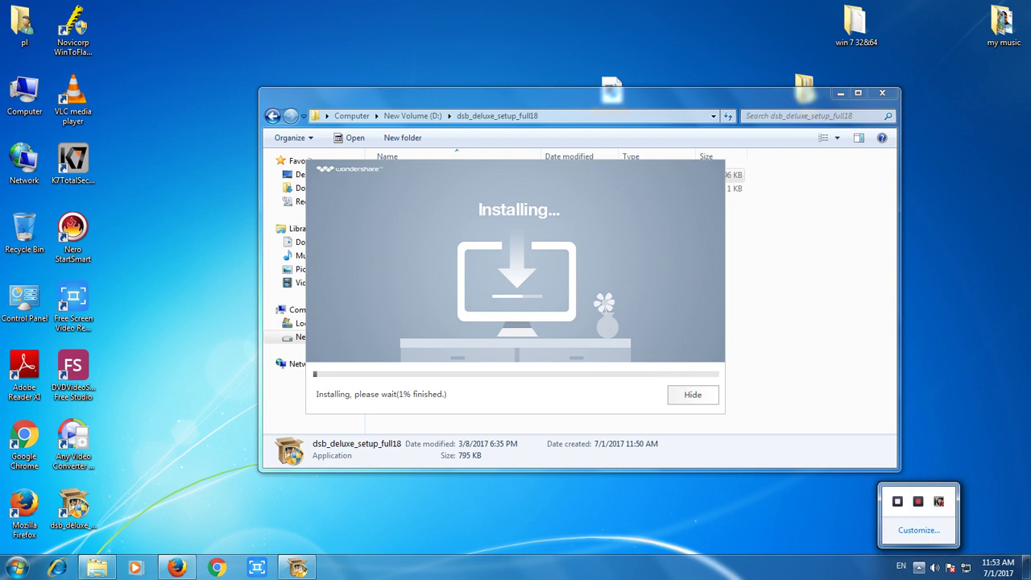
left_click(918, 567)
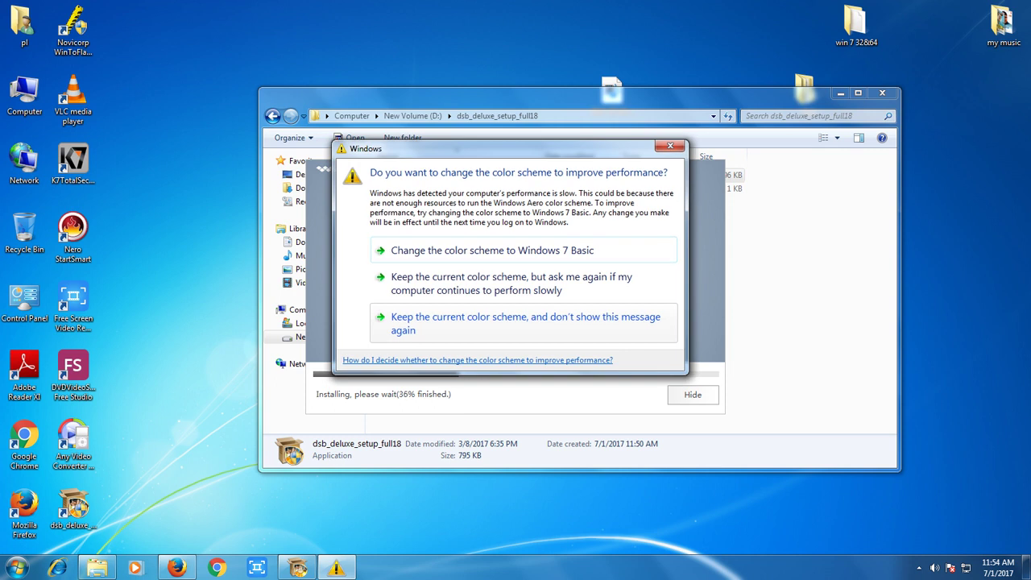
Dismiss the Windows color scheme prompt and close the Wondershare installer without starting the program
key("Escape")
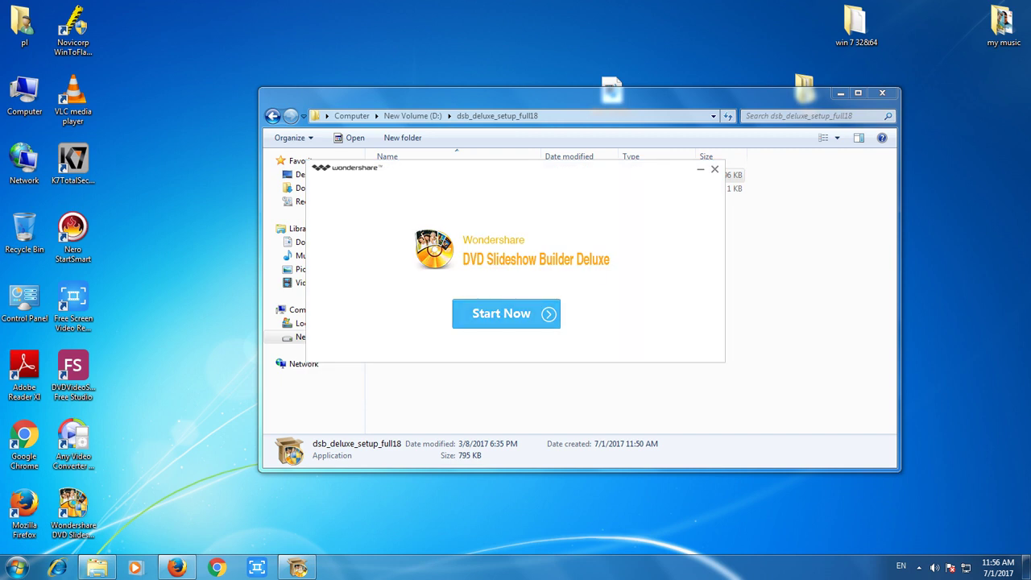
left_click(714, 169)
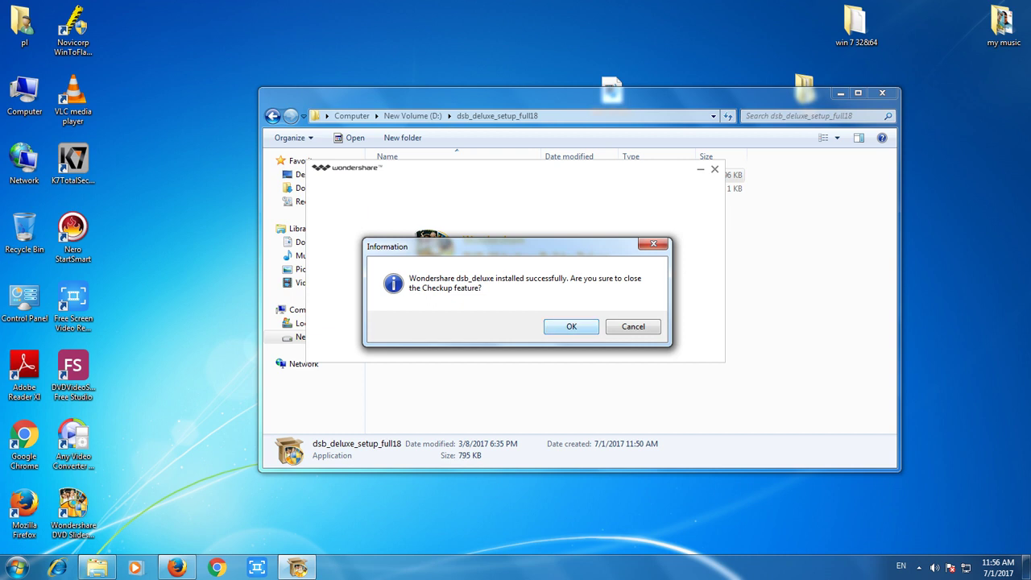
key("Escape")
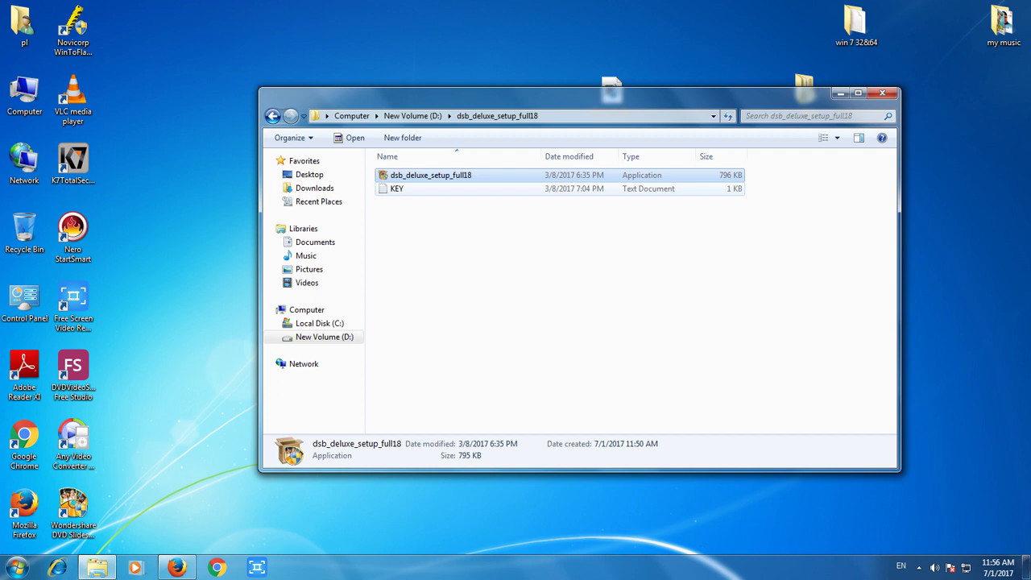
Disable the Local Area Connection adapter in Network Connections and minimize that window
left_click(73, 507)
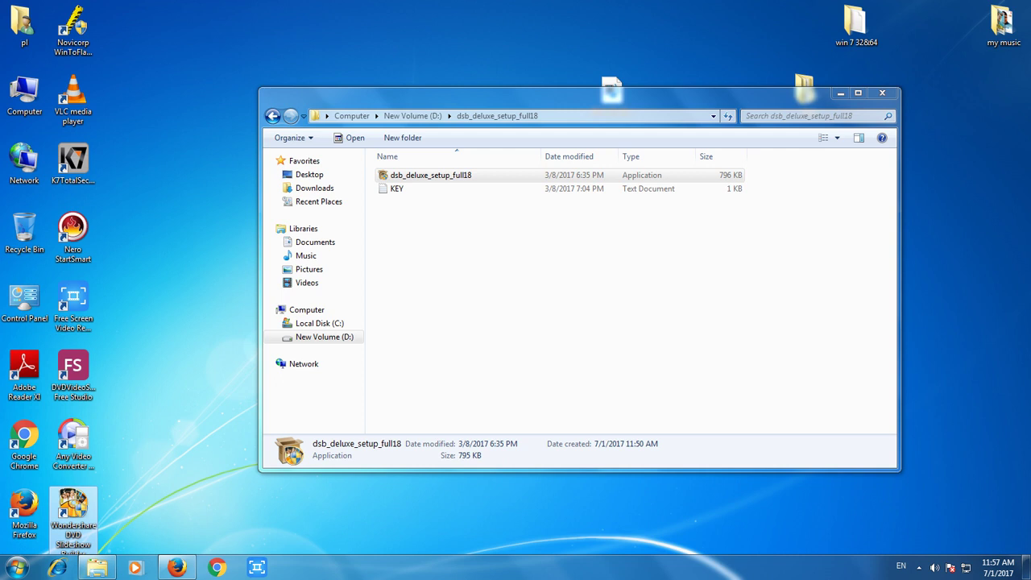
left_click(966, 567)
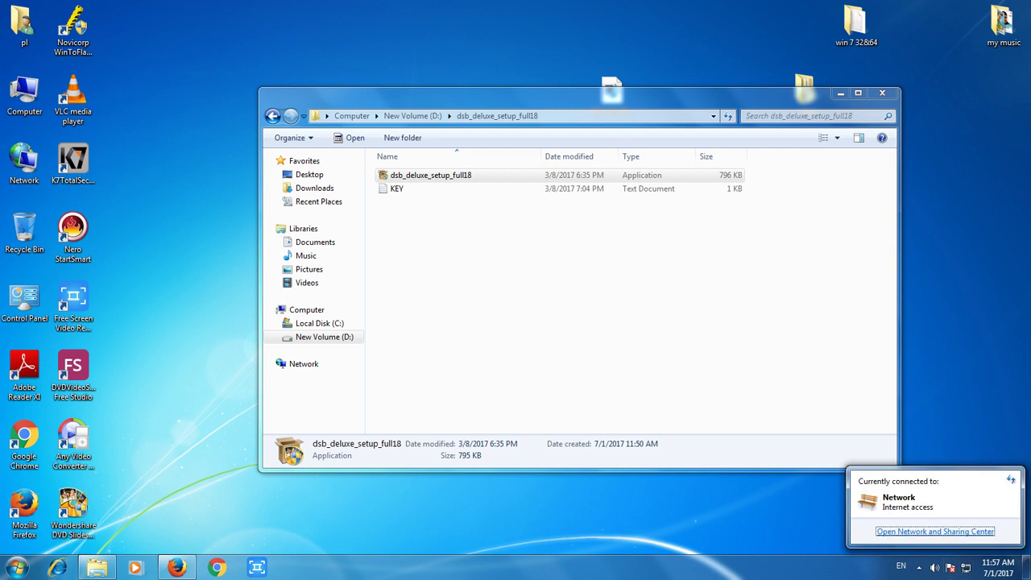
left_click(934, 531)
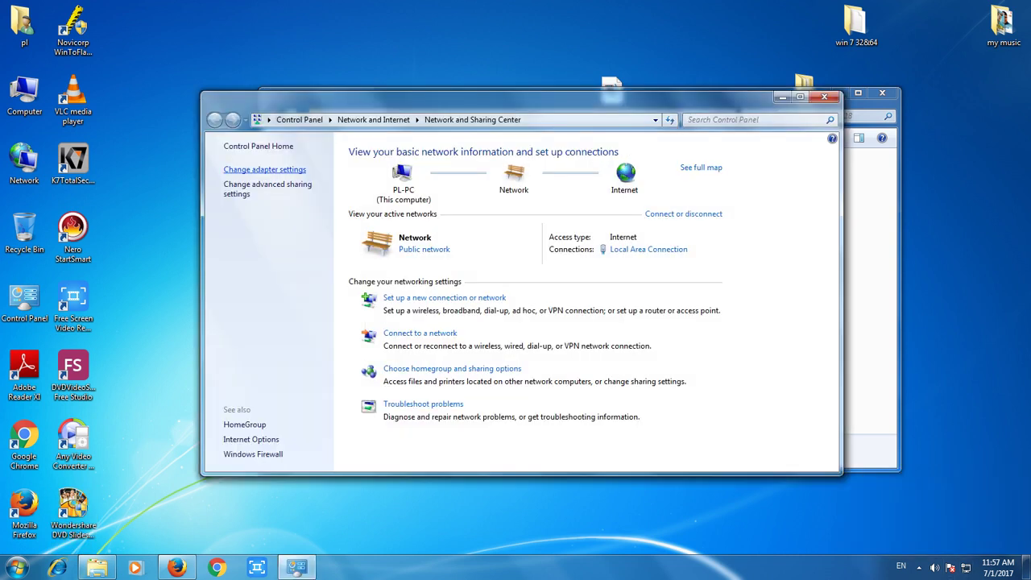
left_click(266, 170)
right_click(288, 174)
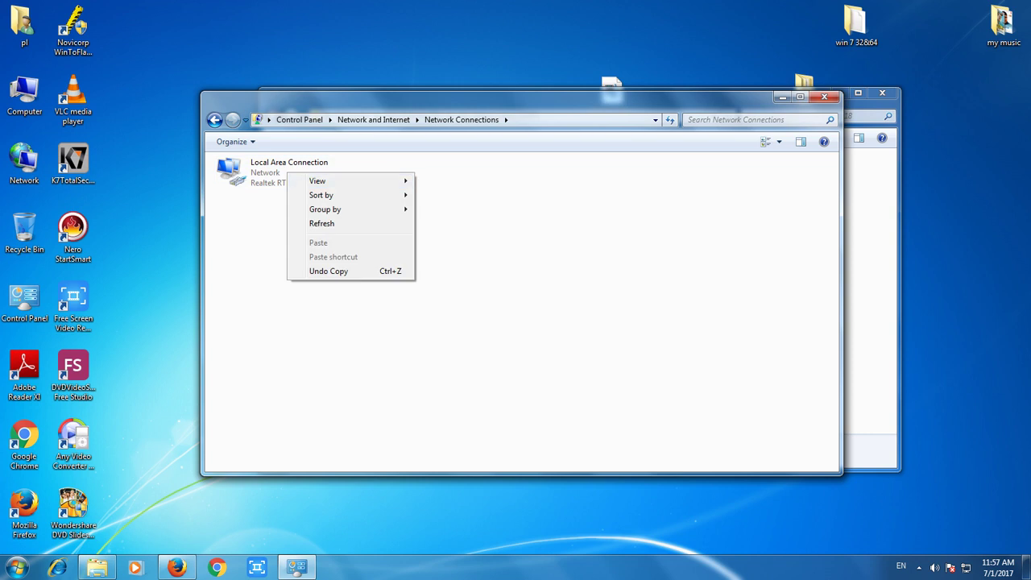
right_click(273, 170)
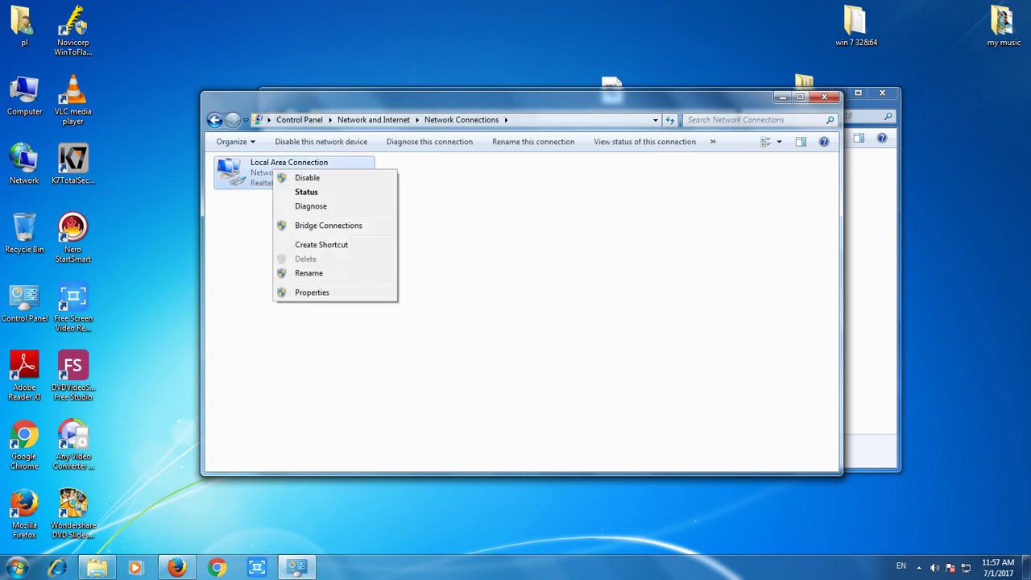
key("Escape")
right_click(271, 166)
left_click(294, 175)
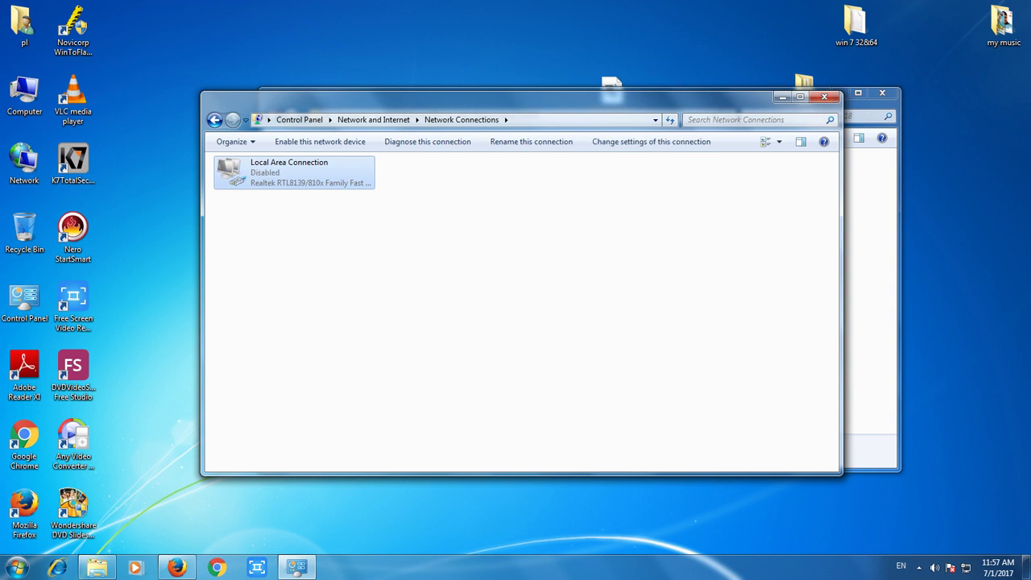
left_click(782, 96)
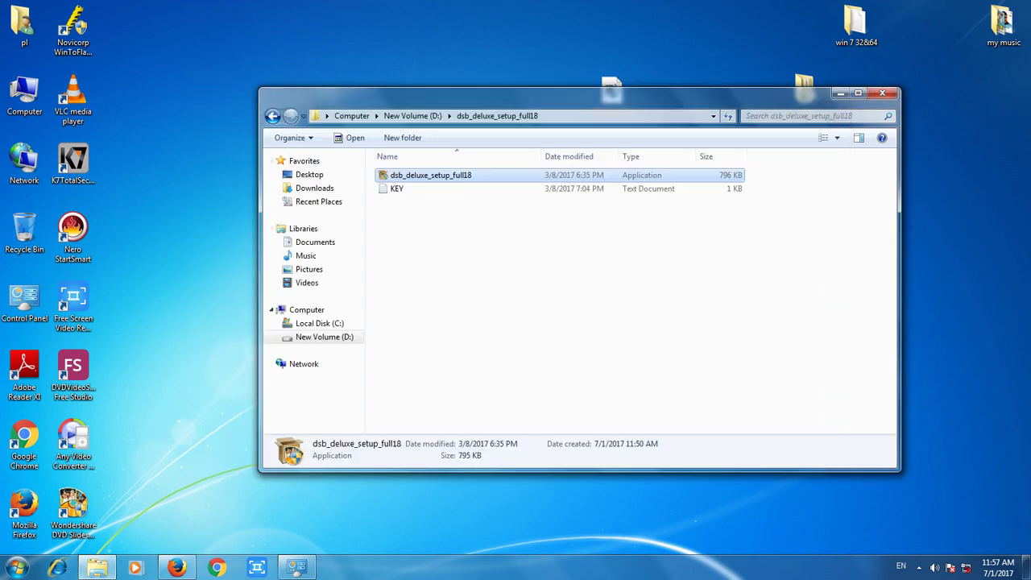
Launch Wondershare DVD Slideshow Builder Deluxe from the desktop and bring up its registration dialog
left_click(73, 512)
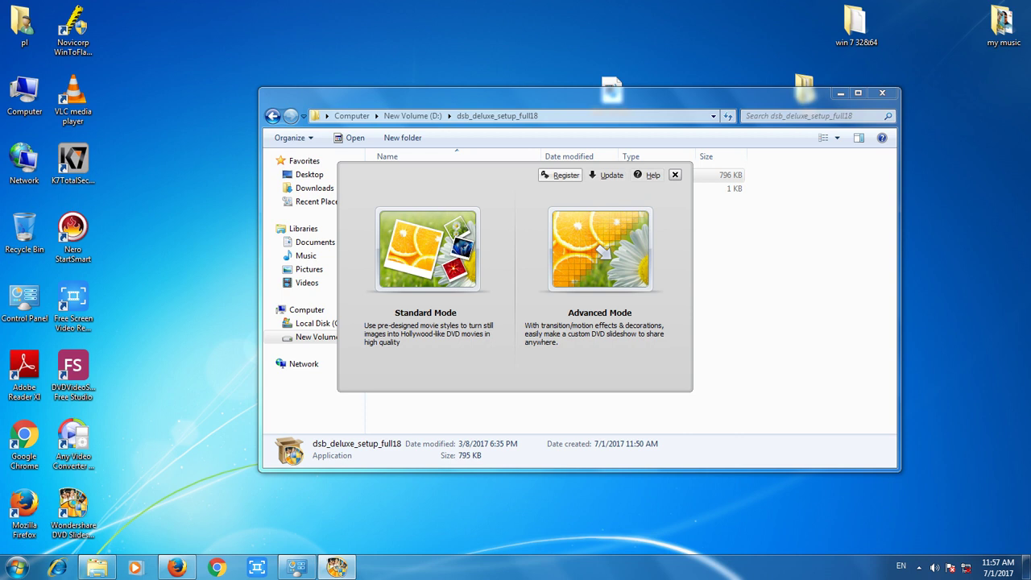
left_click(561, 175)
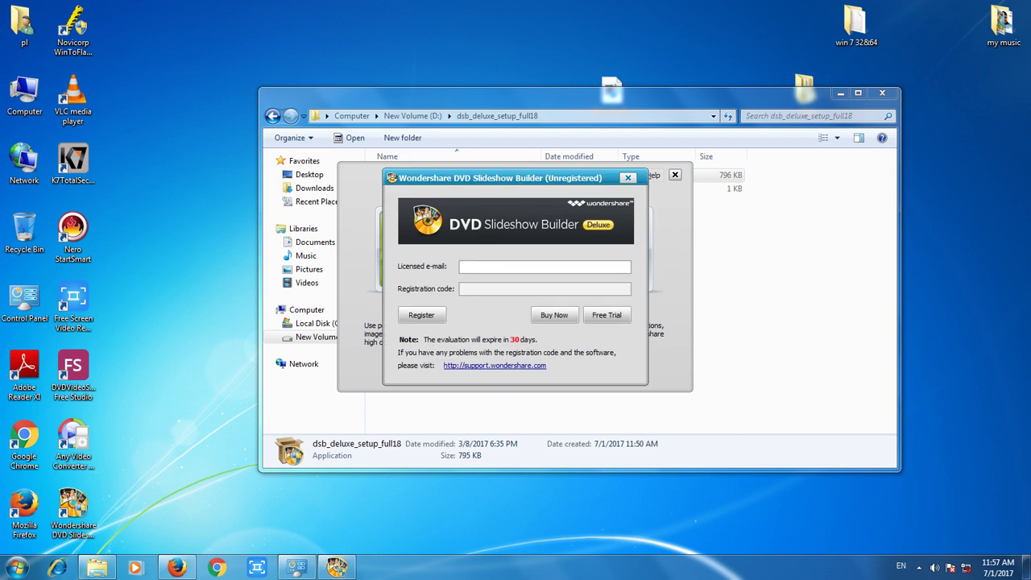
key("alt+F4")
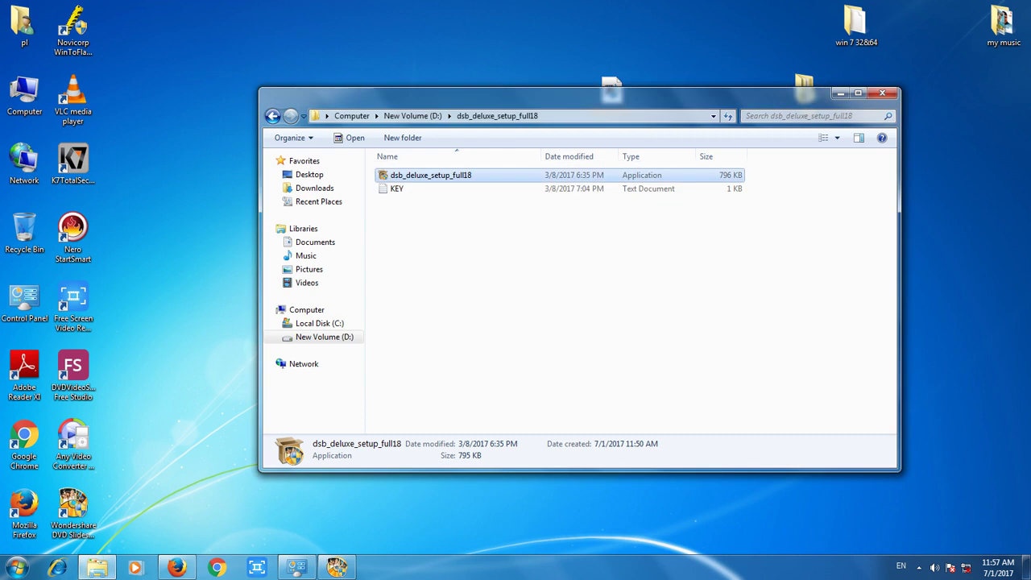
Copy the licensed e-mail from the KEY text file into the registration dialog's Licensed e-mail field
double_click(396, 188)
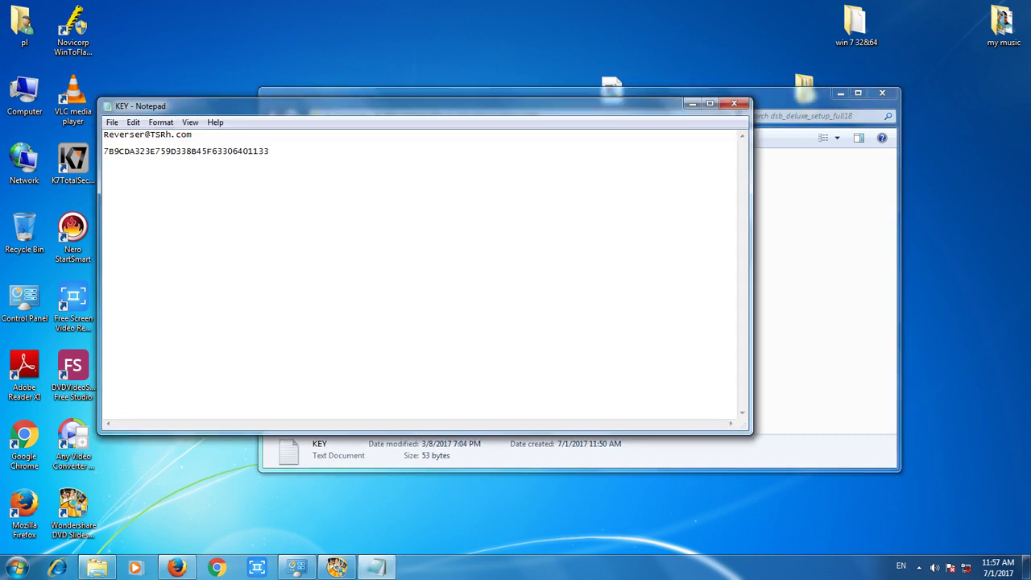
key("shift+End")
key("Menu")
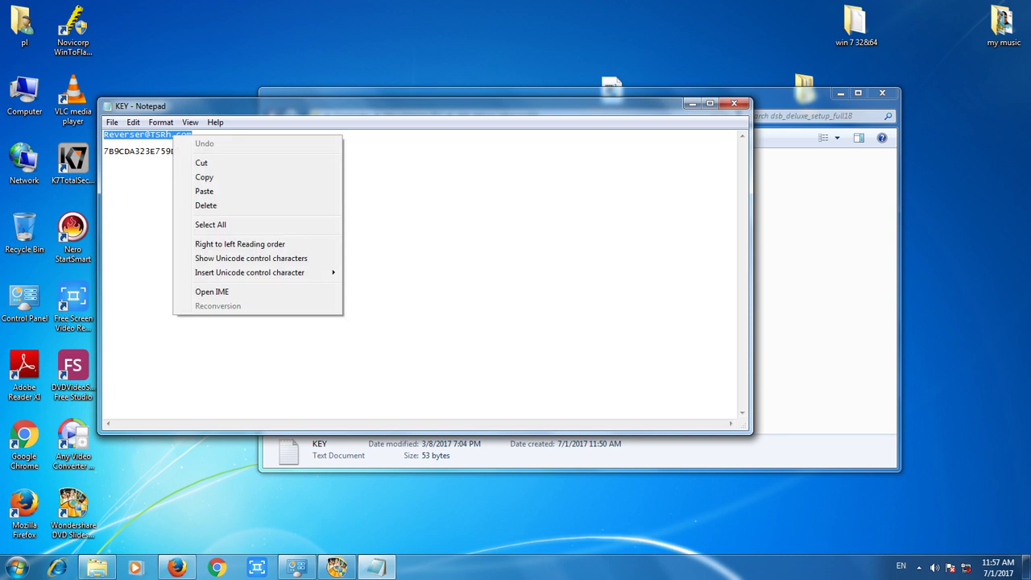
key("Down")
key("Down")
key("Down")
key("Down")
key("Up")
key("Return")
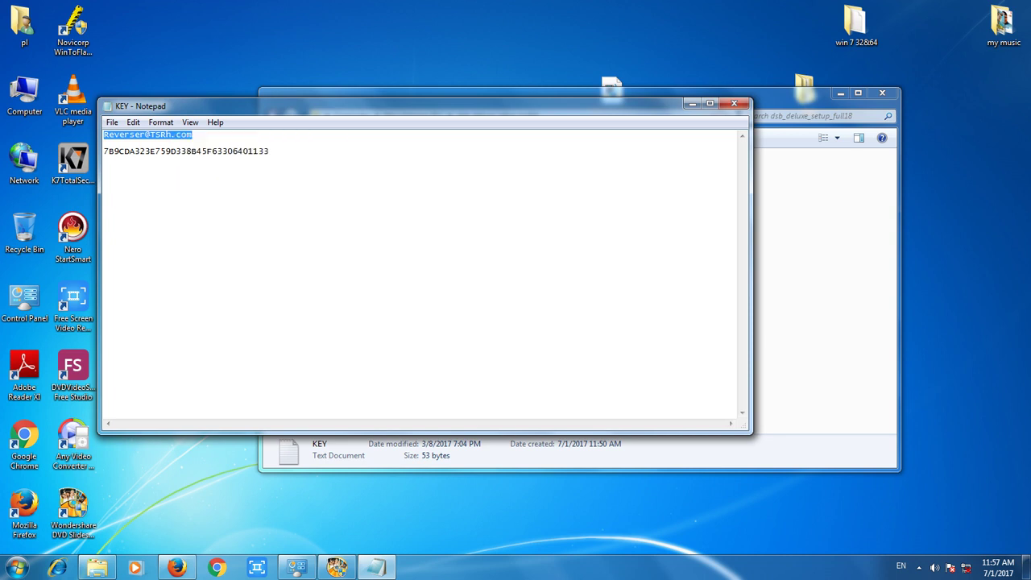
key("alt+Tab")
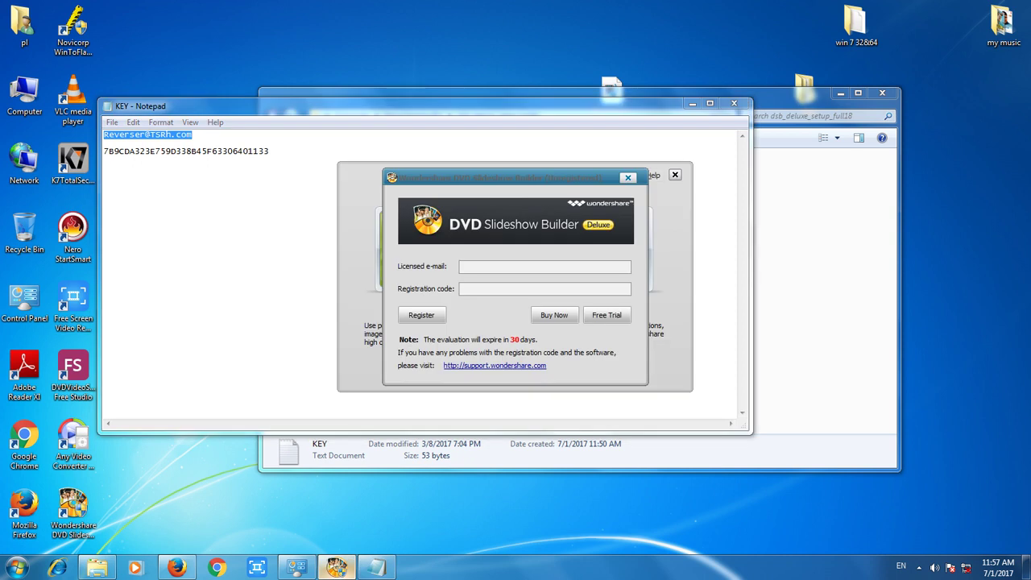
right_click(485, 268)
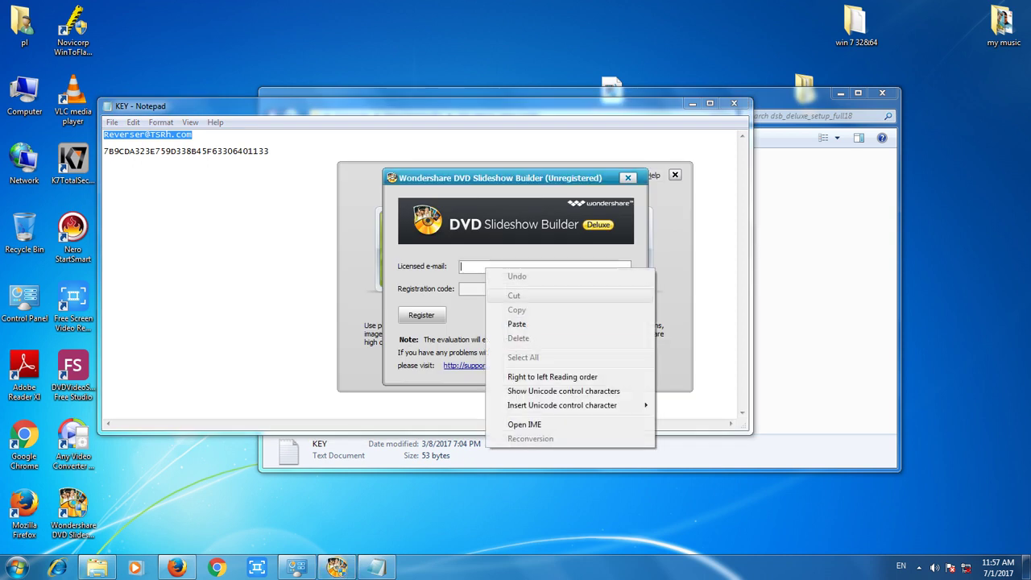
left_click(516, 324)
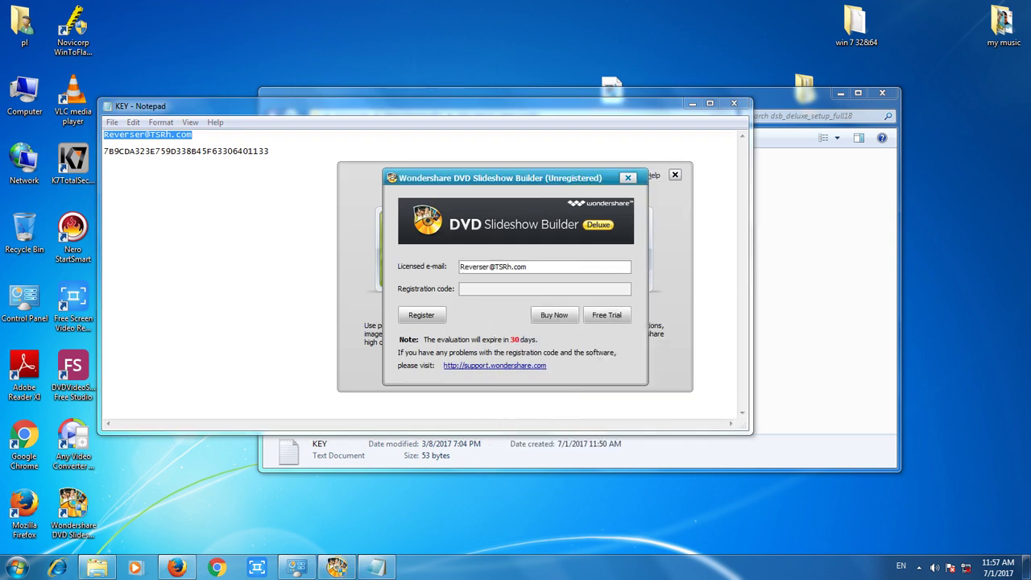
Copy the registration code from the KEY text file into the Registration code field and submit the registration
left_click(211, 151)
double_click(211, 151)
right_click(211, 151)
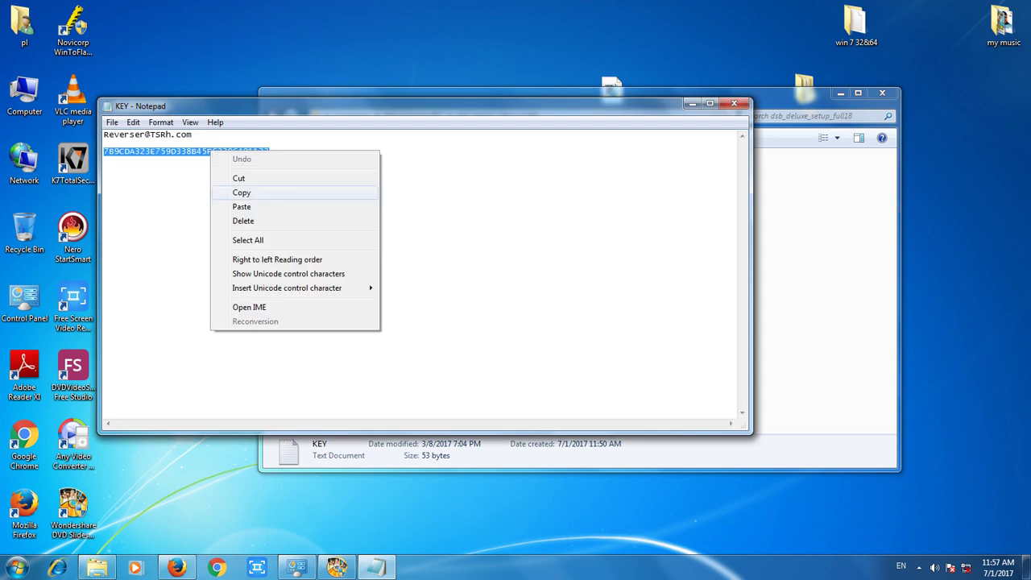
left_click(240, 193)
left_click(337, 567)
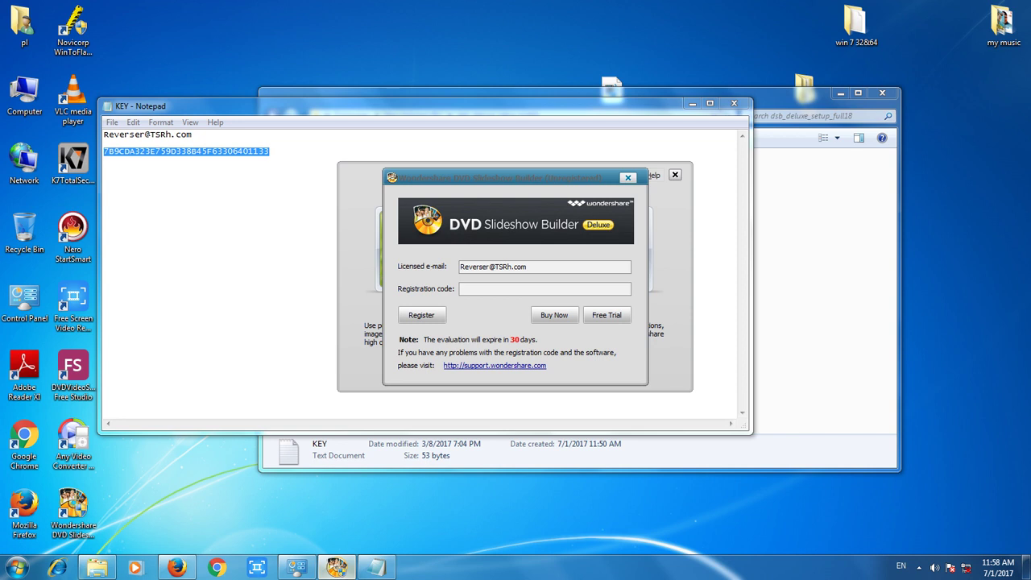
left_click(483, 288)
right_click(488, 290)
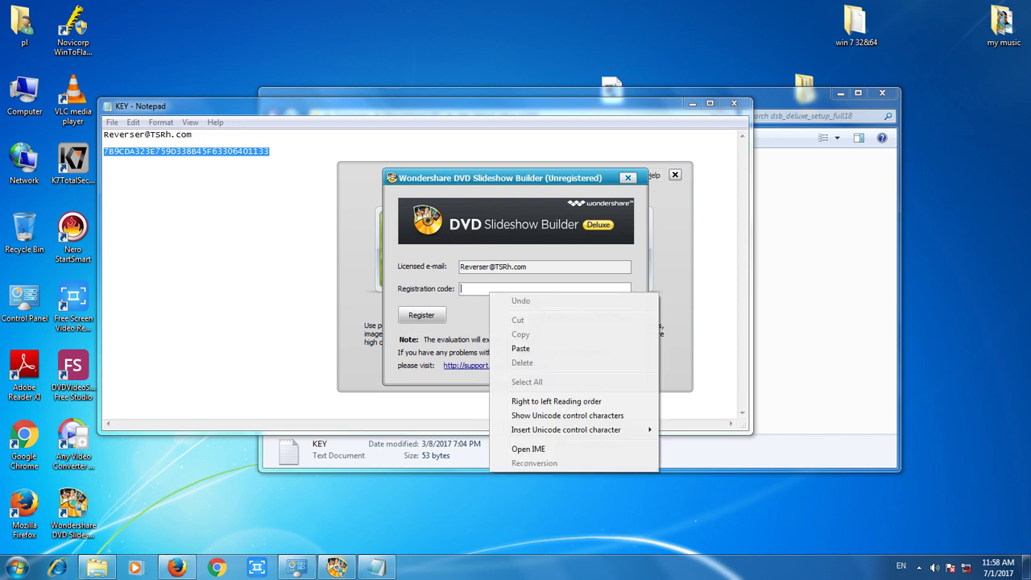
left_click(522, 348)
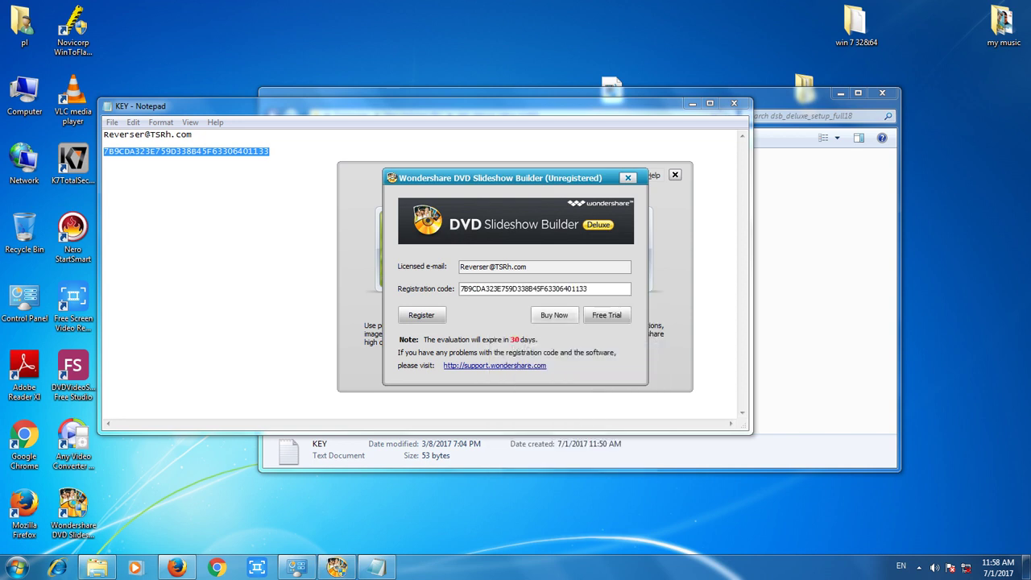
left_click(421, 314)
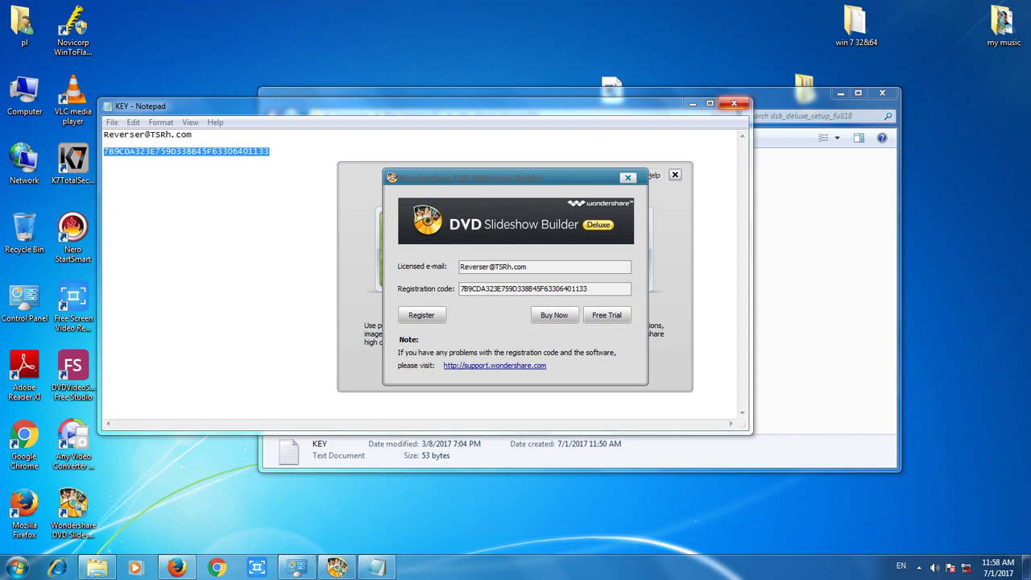
Close the KEY text file and the dsb_deluxe_setup_full18 folder window
left_click(733, 103)
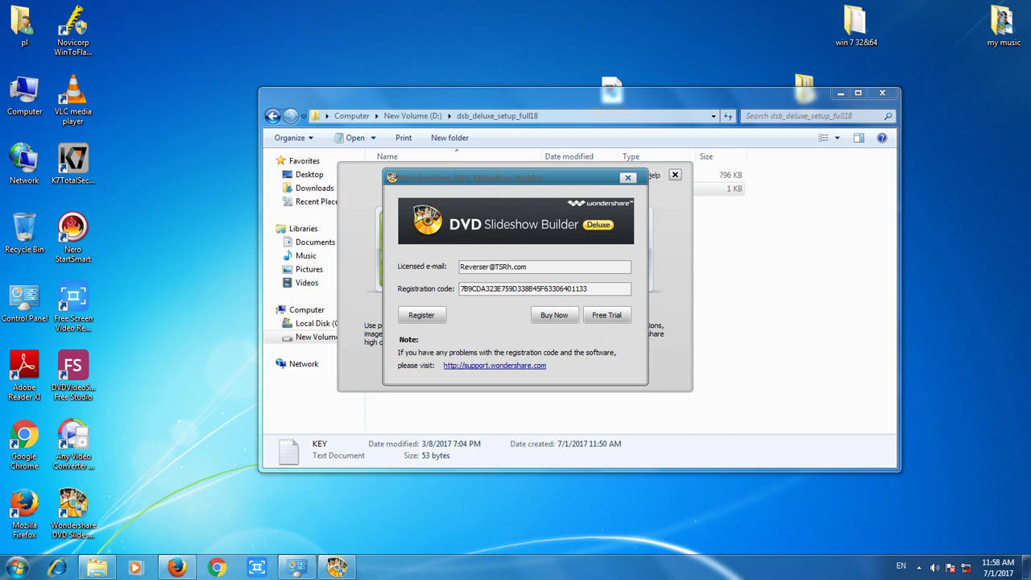
left_click(882, 93)
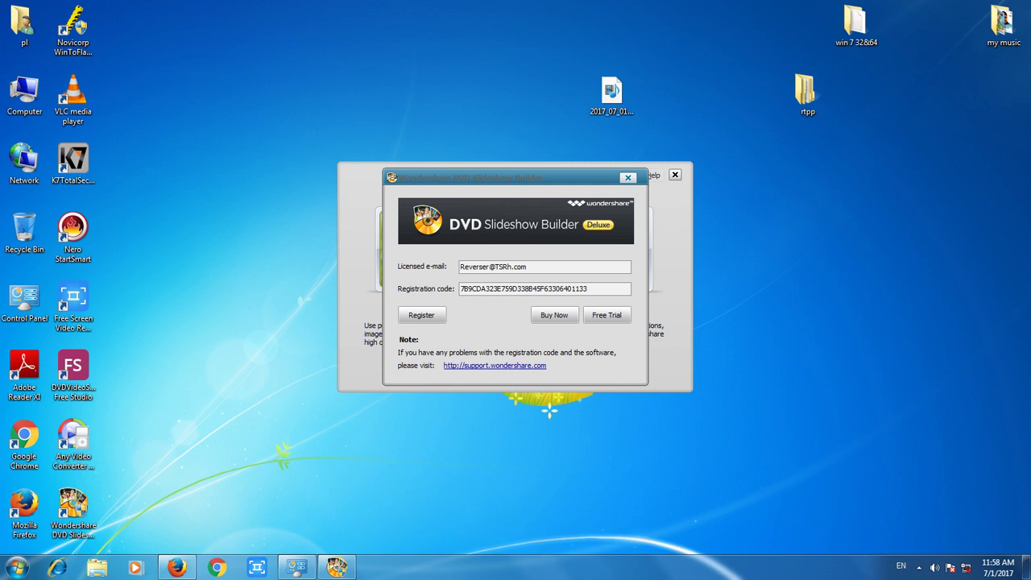
right_click(336, 567)
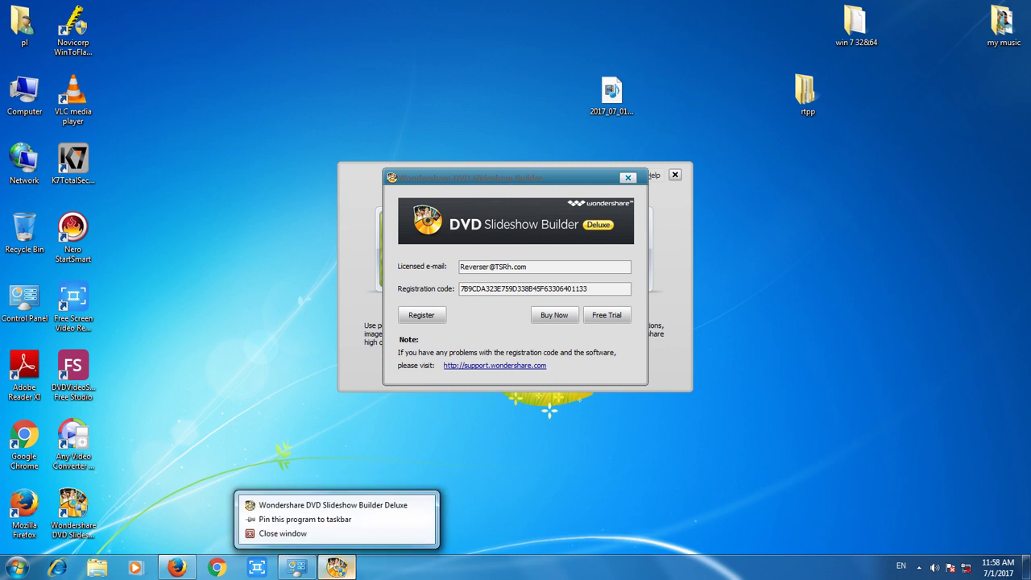
key("Escape")
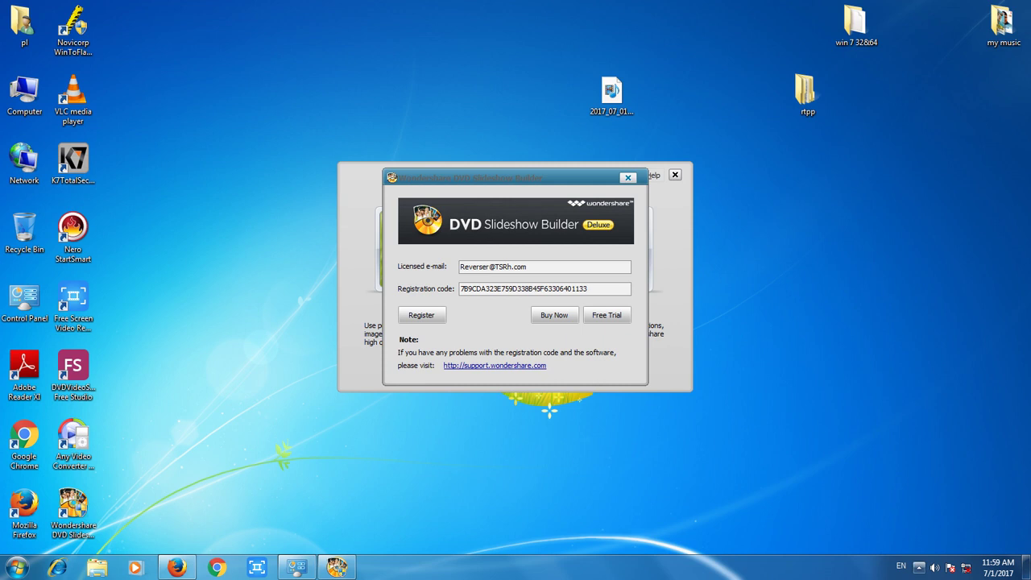
left_click(919, 567)
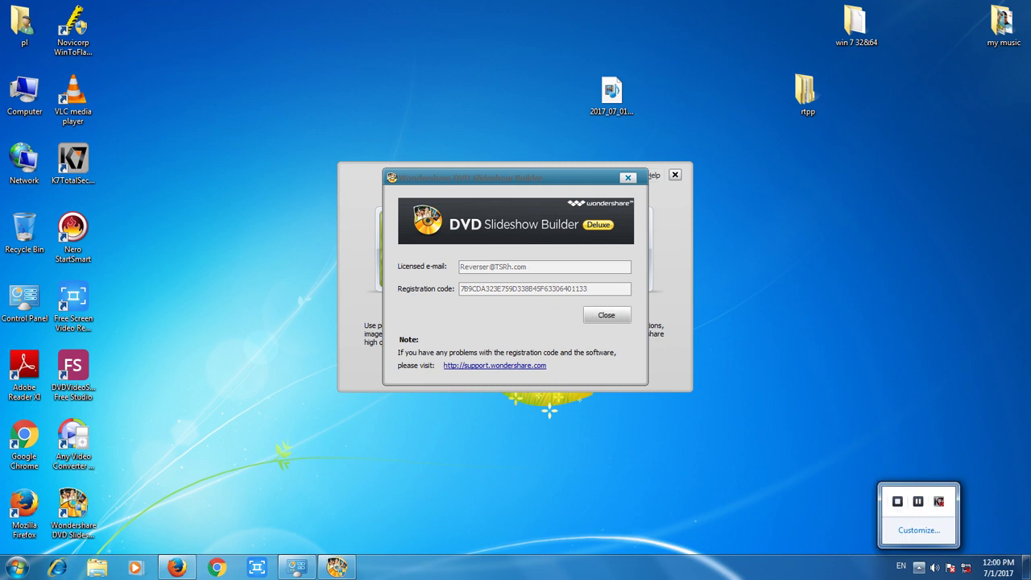
Close the registration dialog and start DVD Slideshow Builder in Advanced Mode
left_click(607, 315)
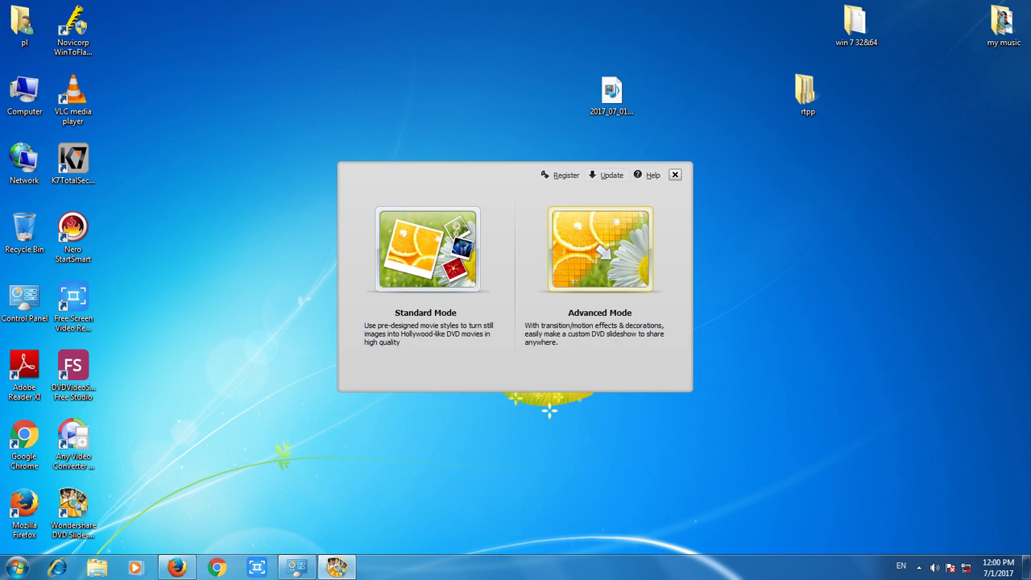
left_click(600, 249)
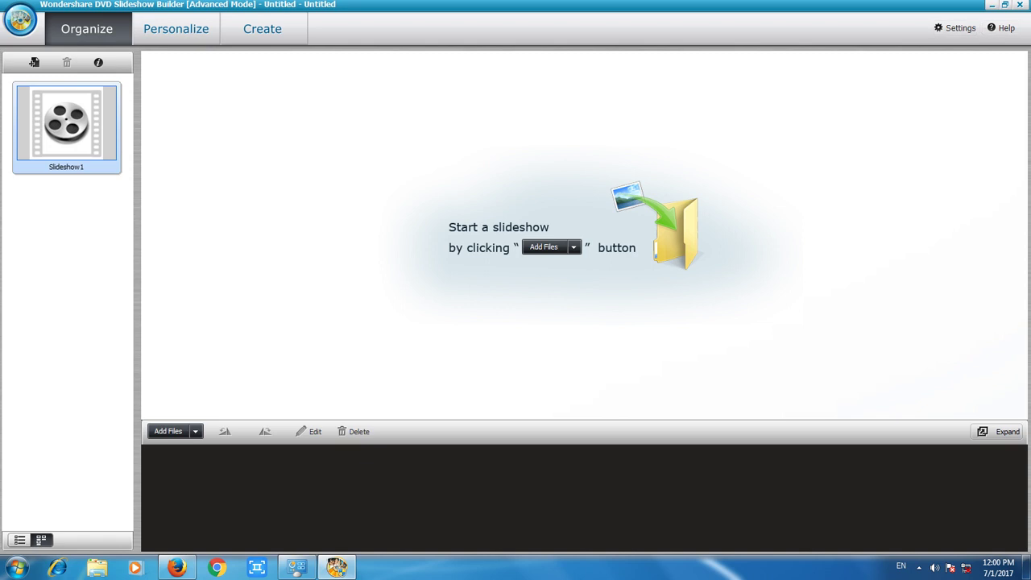
left_click(918, 567)
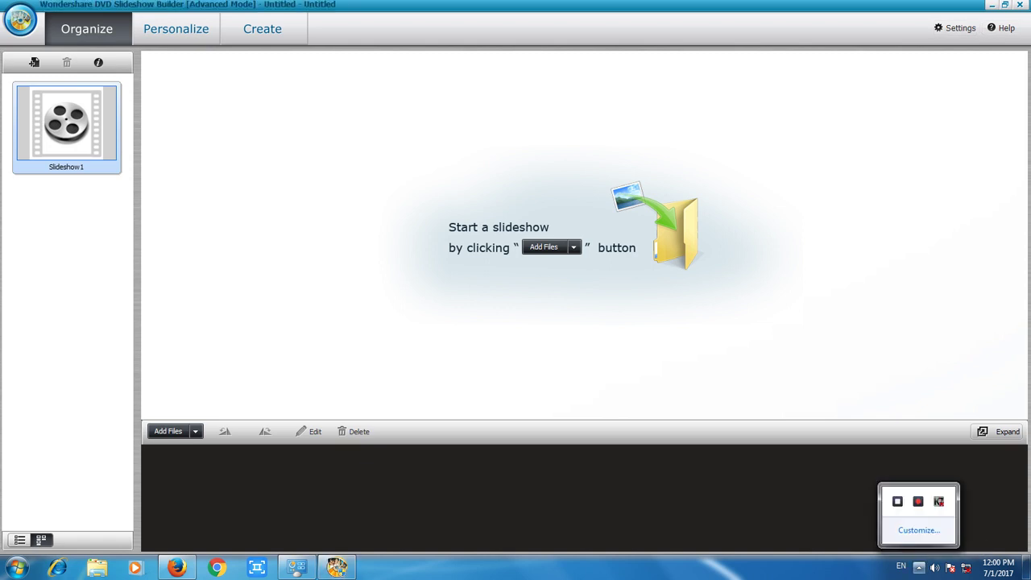